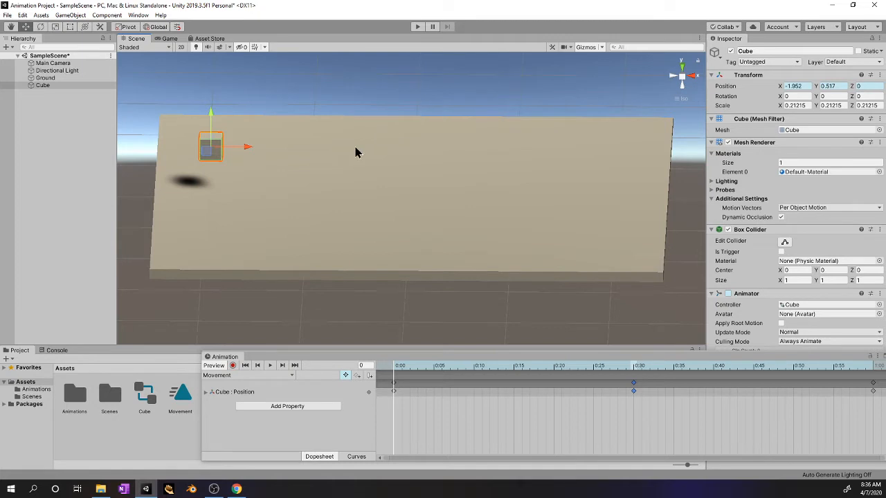
Step: Select the Ground and then the Cube to view their transforms, and shift the Animation window slightly
click(380, 214)
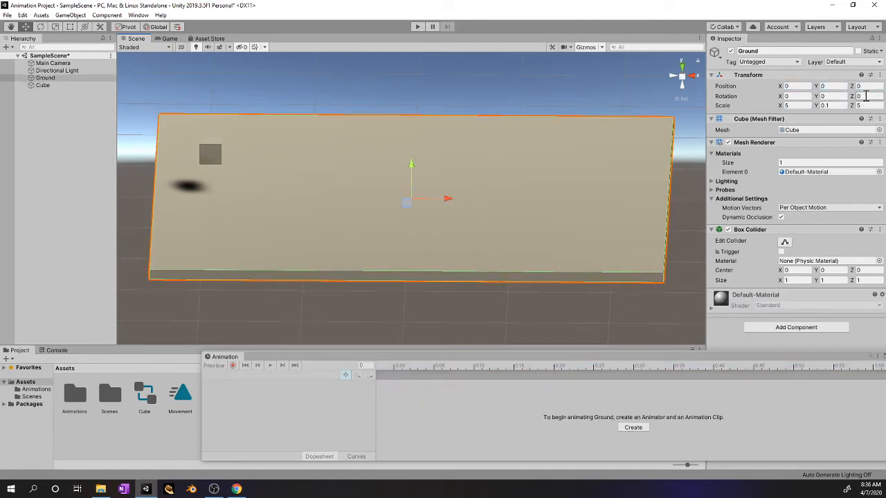
click(42, 86)
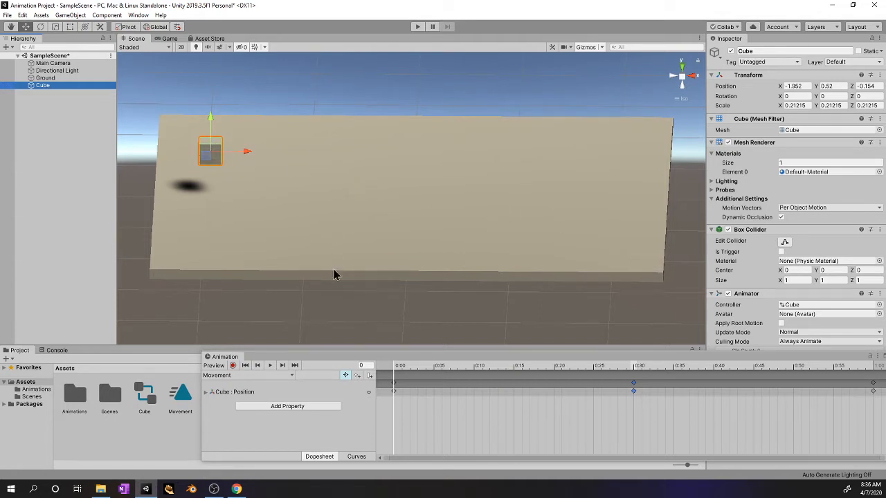
click(352, 360)
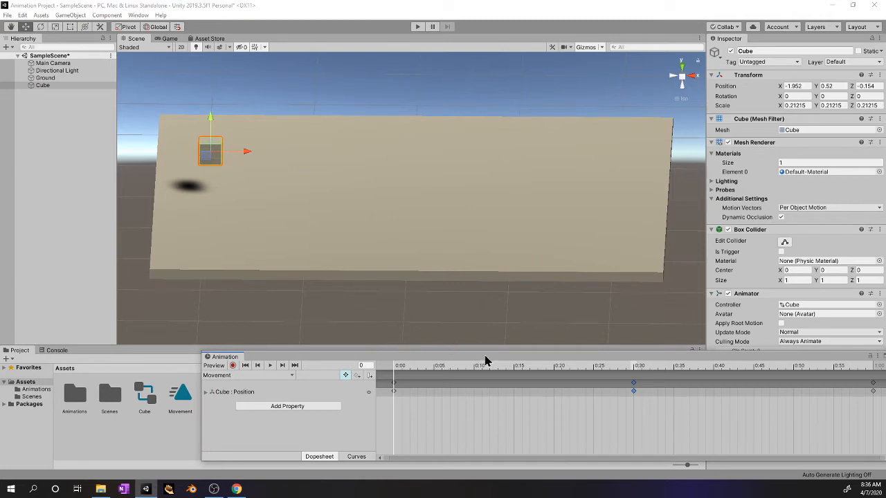
drag(485, 360, 462, 356)
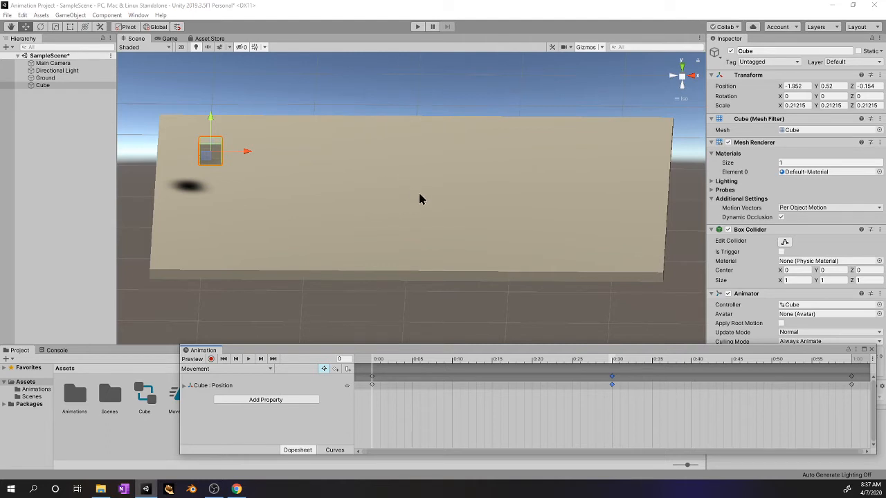
click(211, 140)
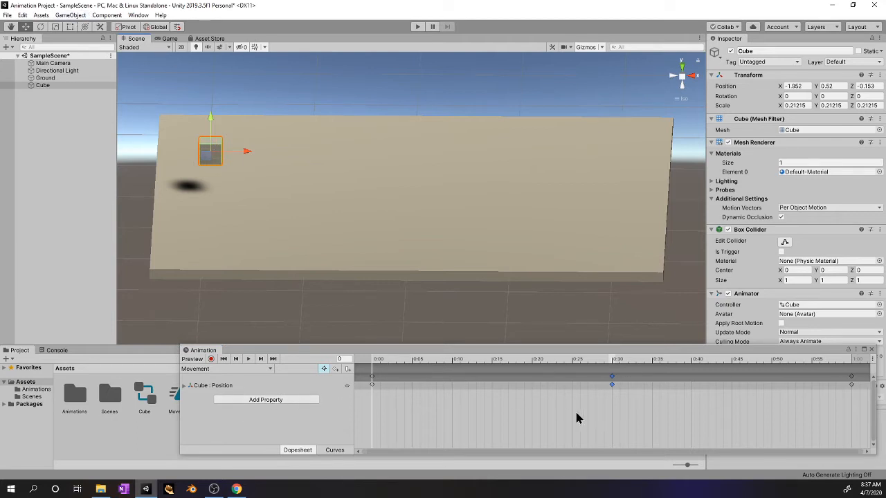
click(138, 15)
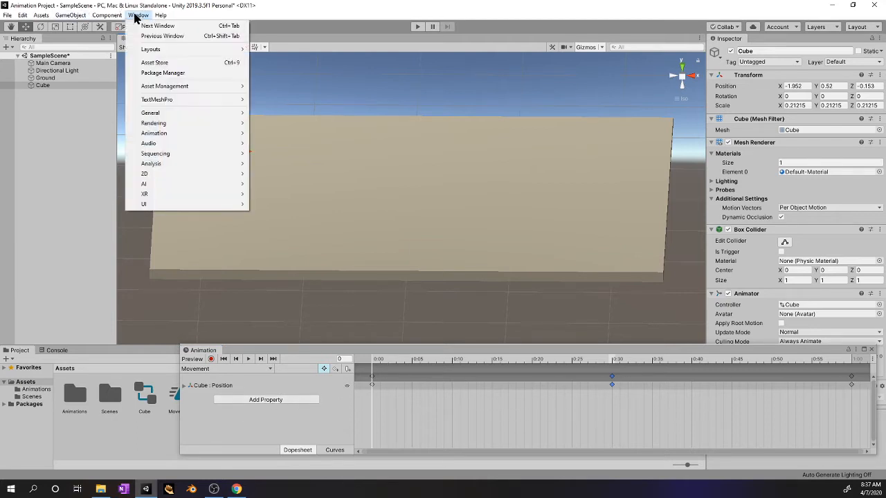
mouse_move(176, 133)
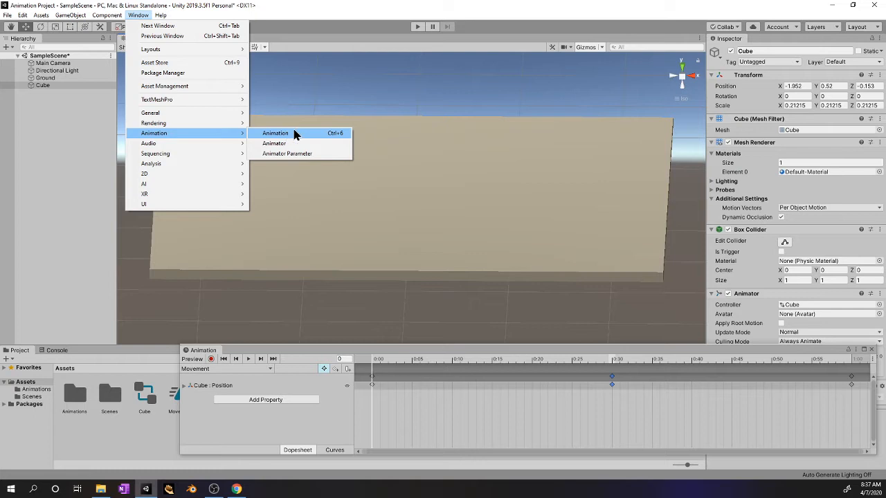
click(161, 441)
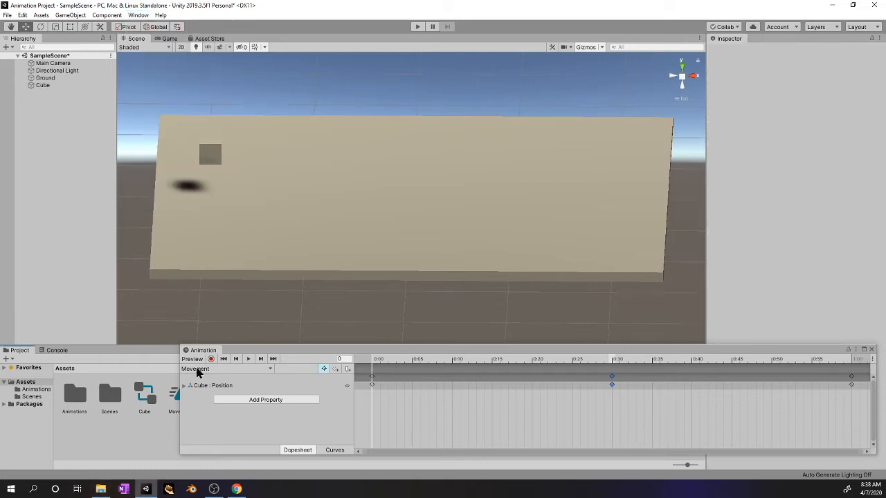
Step: Move the Cube controller and the Movement clip into the Animations folder, clearing the Animation window out of the way
drag(310, 353, 377, 347)
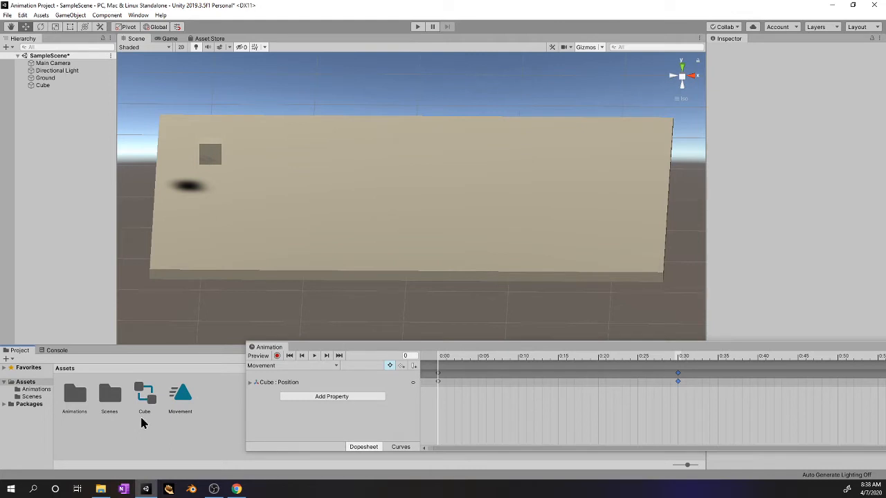
click(146, 400)
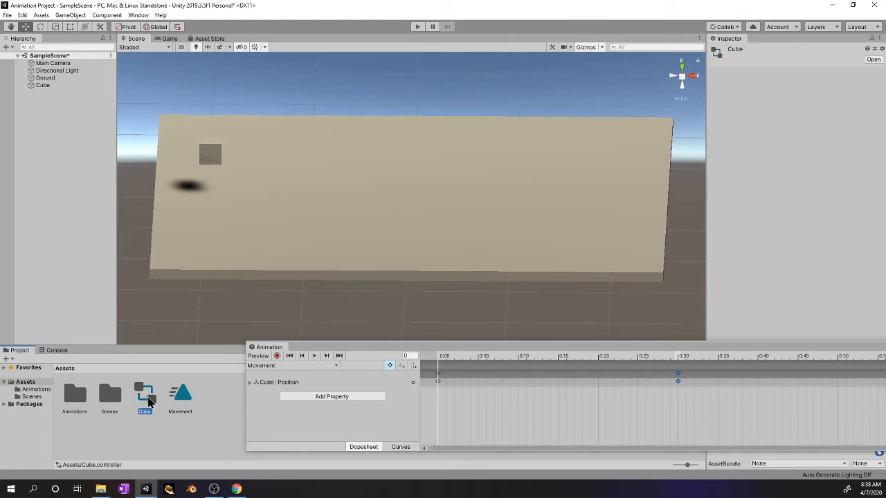
drag(150, 398, 73, 398)
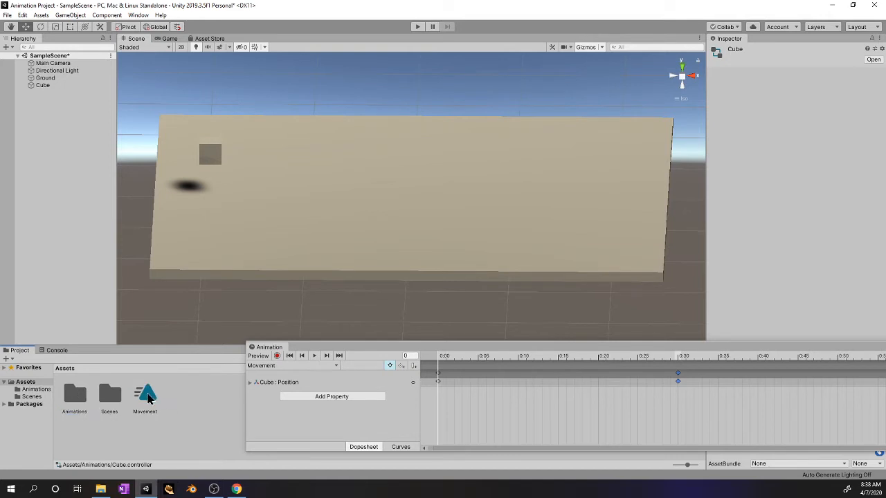
drag(148, 400, 74, 396)
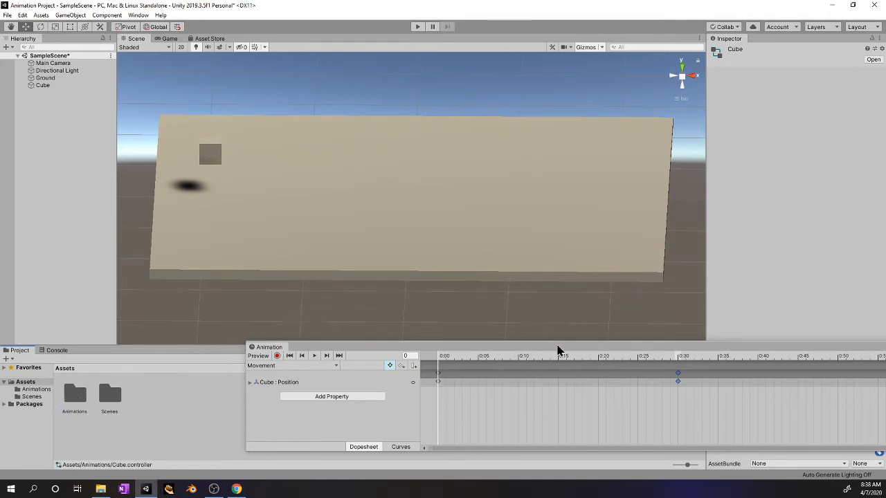
Step: Reposition the Animation window, select the Cube, and expand its Position track into x, y and z
drag(558, 348, 459, 357)
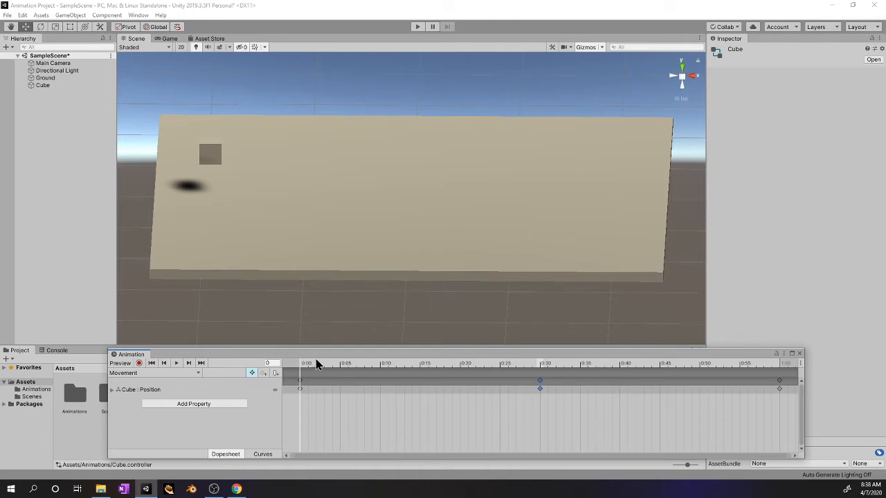
mouse_move(301, 360)
mouse_down()
mouse_move(360, 361)
mouse_move(318, 361)
mouse_up()
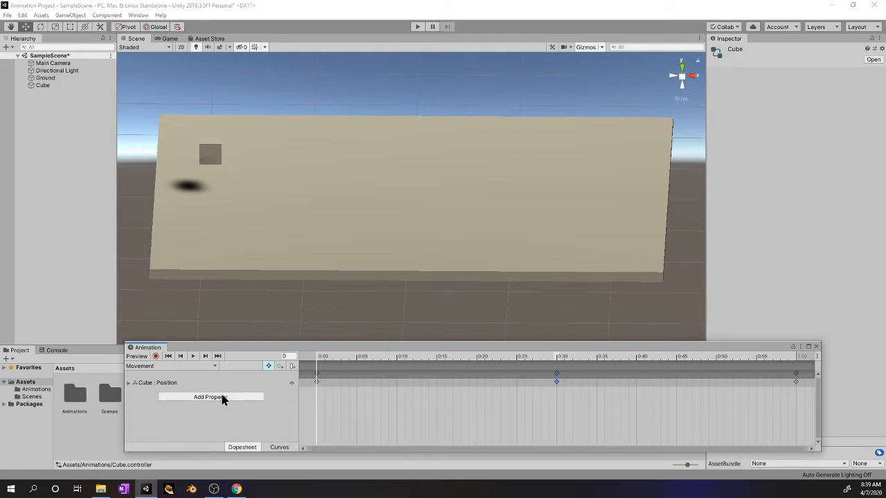
click(203, 158)
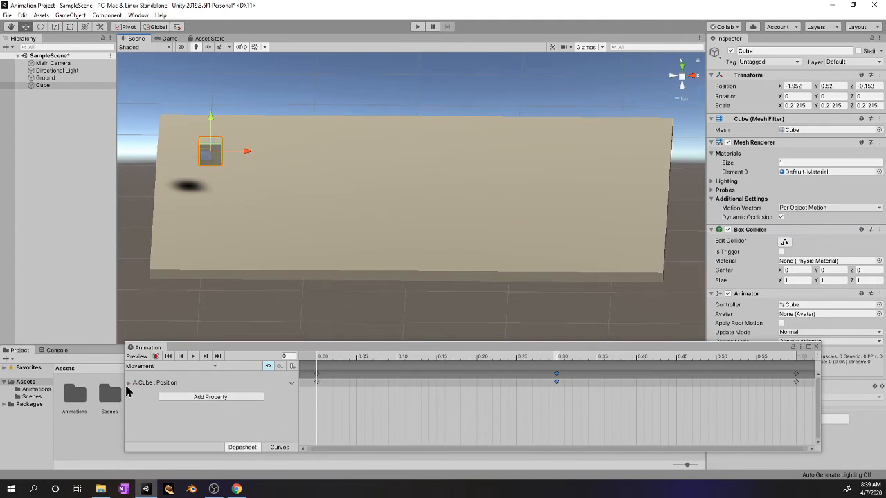
click(129, 385)
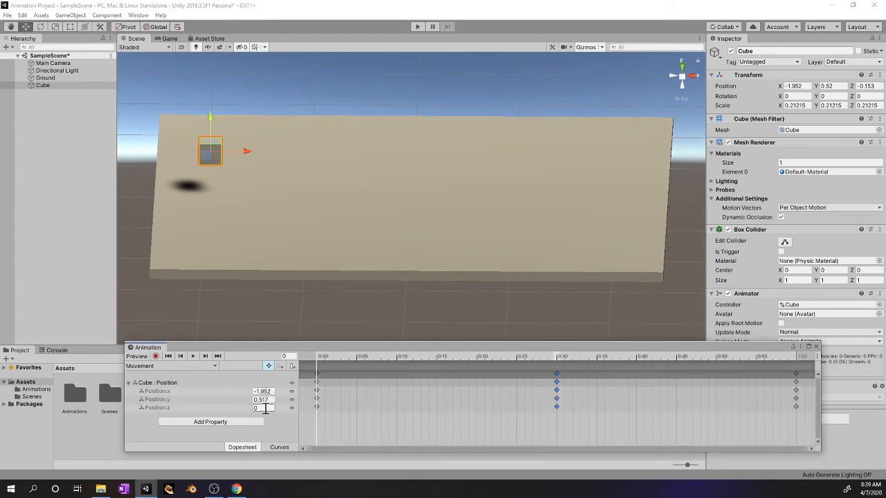
Step: Scrub the Movement clip between frames 0 and 30 to examine the Cube's position values at each keyframe
click(322, 361)
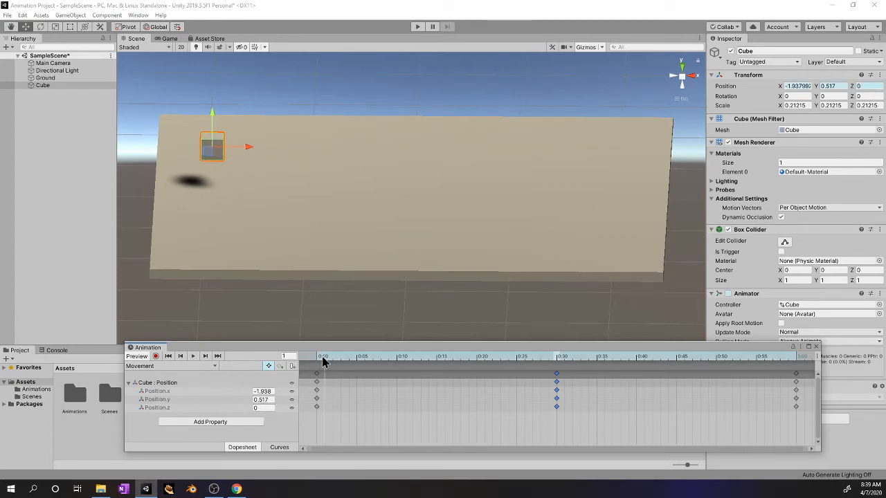
drag(326, 360, 322, 384)
drag(325, 351, 550, 380)
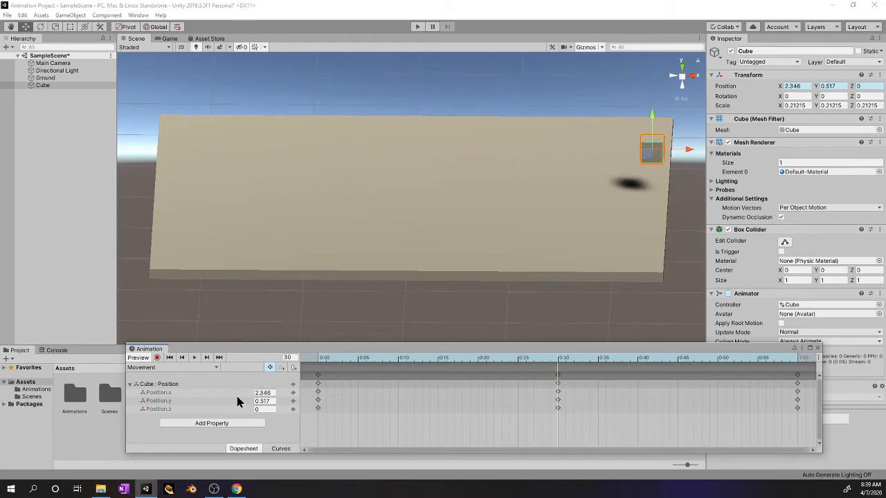
click(264, 392)
drag(561, 361, 321, 377)
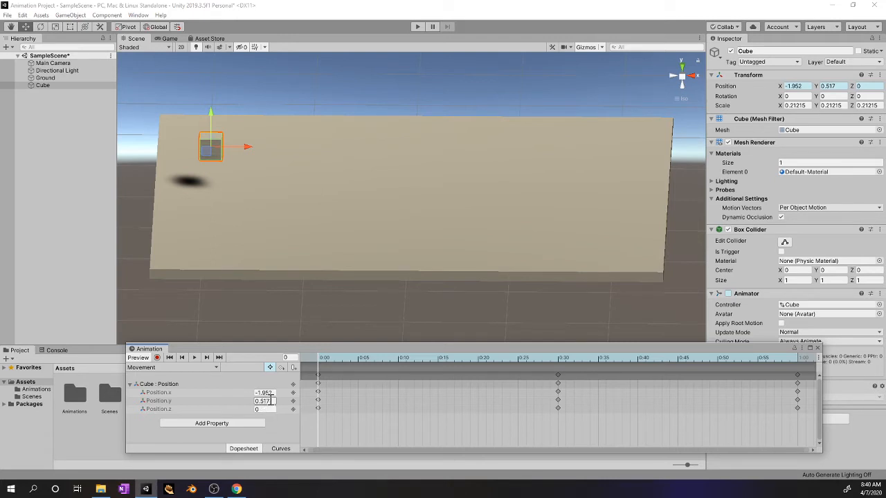
click(318, 403)
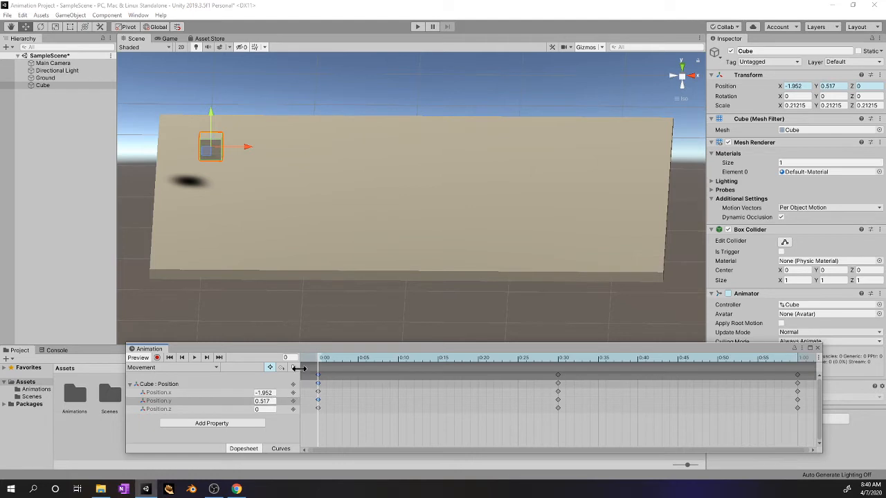
Step: Set the Cube's Position.y to 1.2 at frame 30 of the Movement clip
drag(320, 360, 555, 356)
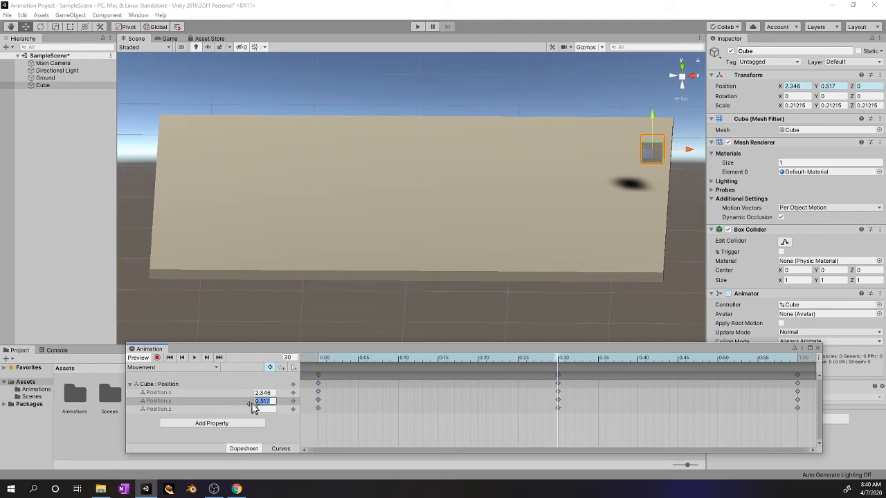
click(272, 401)
text(1)
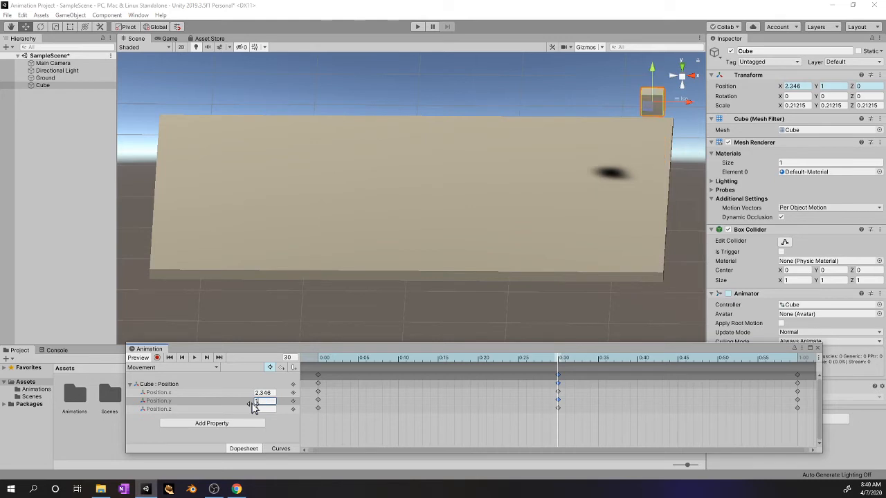
text(.2)
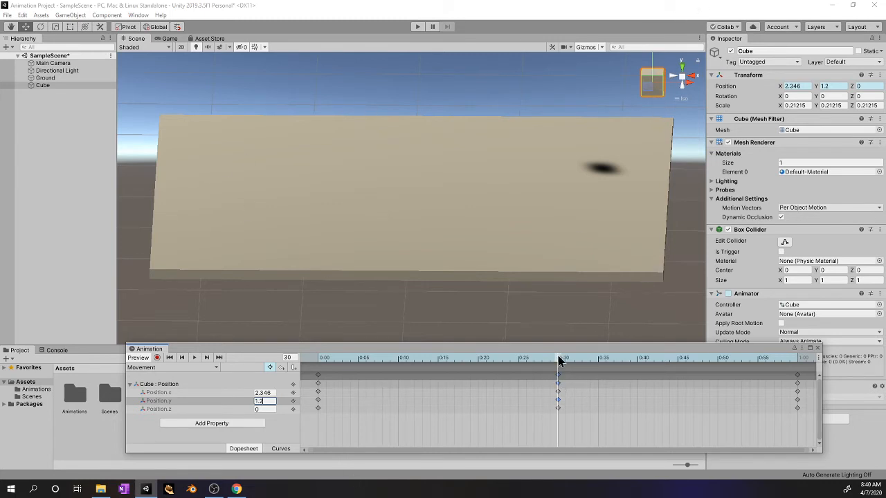
Step: Return the playhead to frame 0 and collapse the Cube's Position track
drag(547, 363, 318, 416)
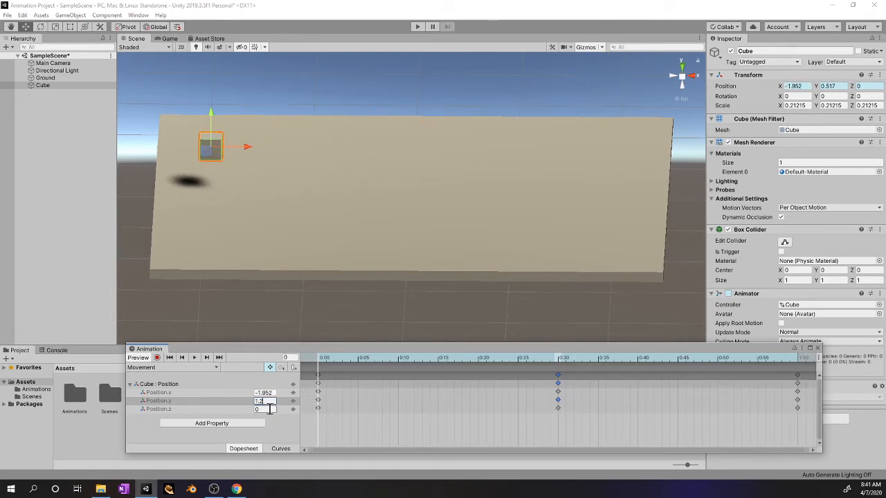
click(130, 385)
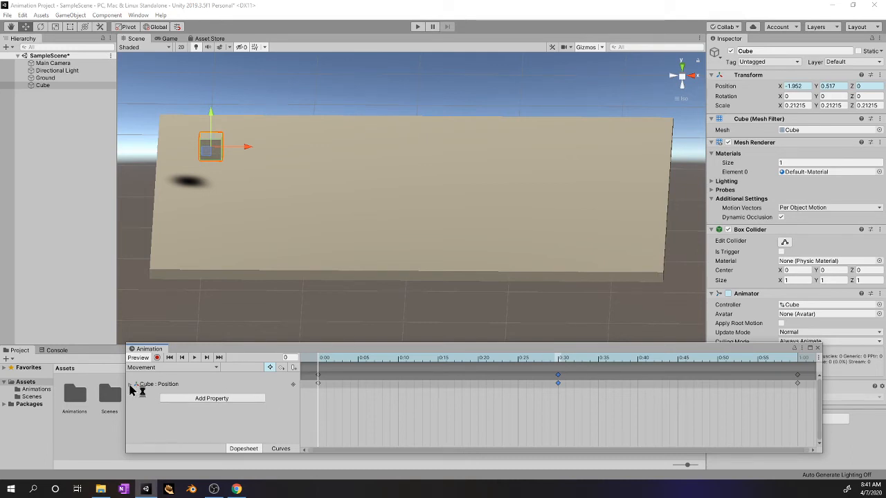
click(130, 385)
click(265, 401)
text(1.2)
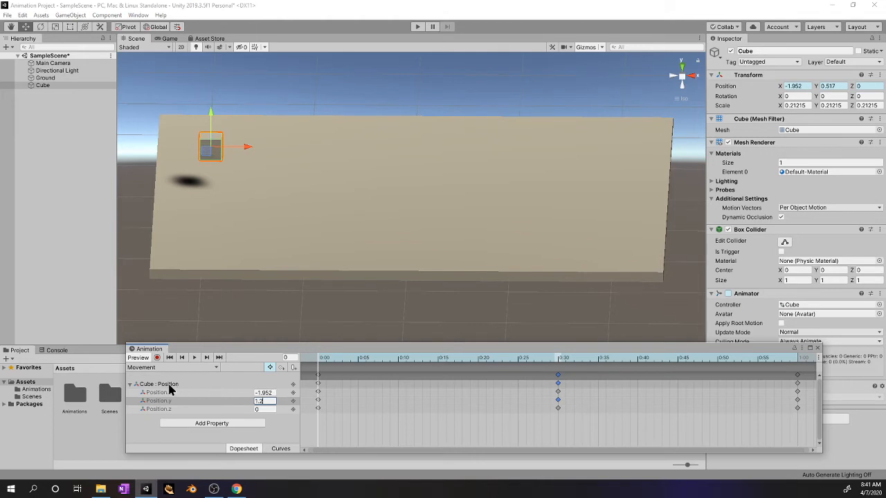
click(131, 384)
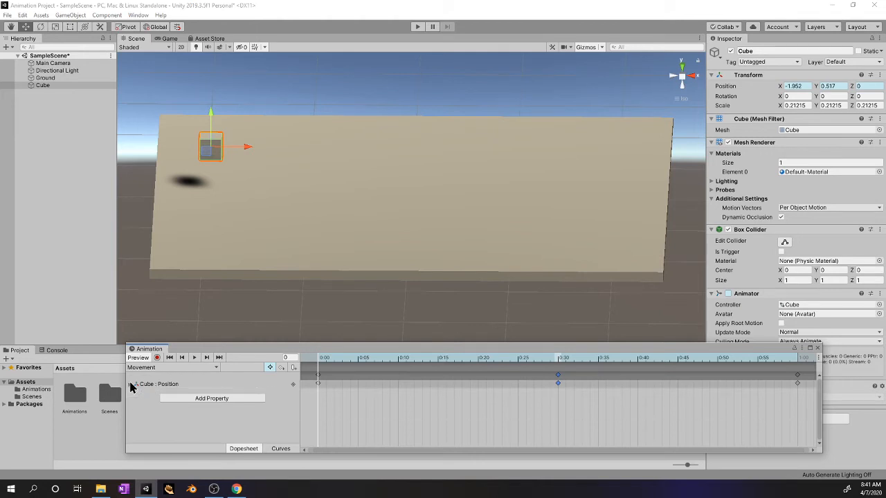
Step: Add the Transform's Scale property to the Cube's Movement clip
click(216, 399)
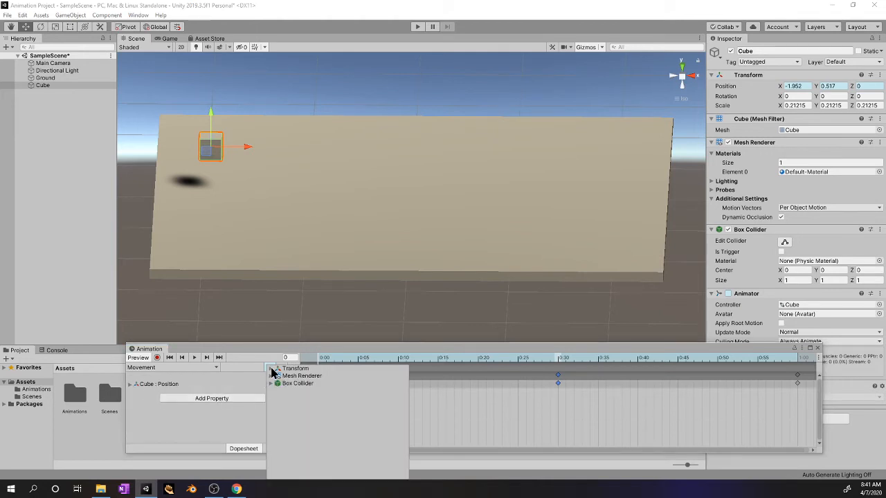
click(272, 371)
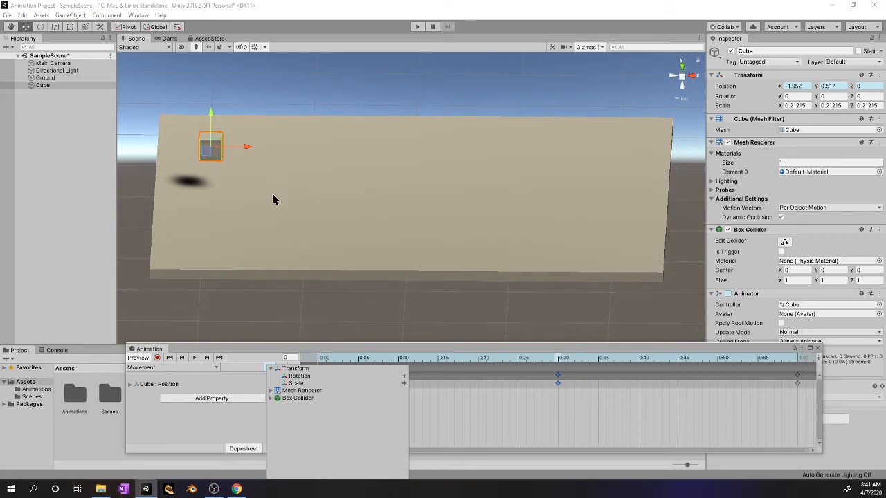
click(403, 383)
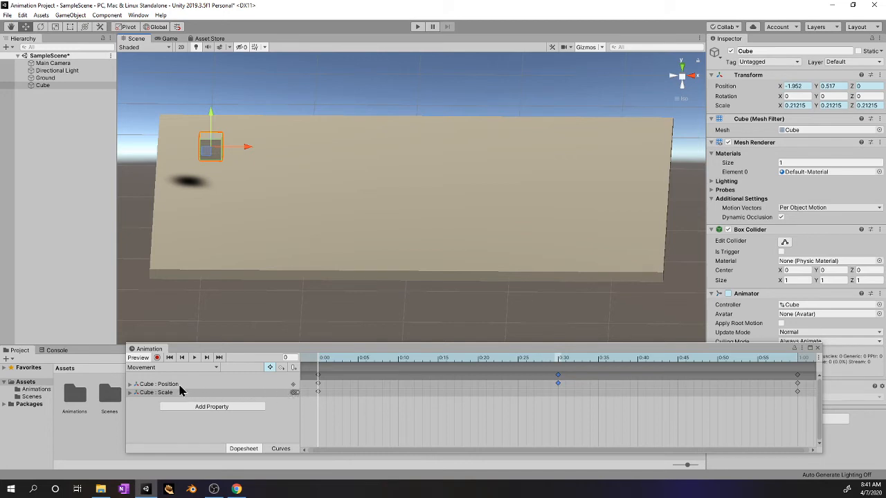
Step: Expand the Cube's Scale track and set Scale.x to 1 at the frame 0 keyframe
click(319, 392)
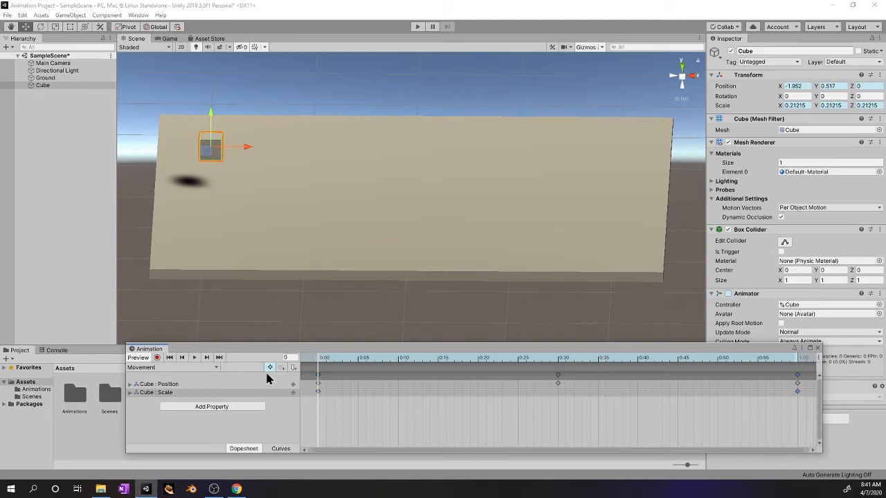
click(130, 394)
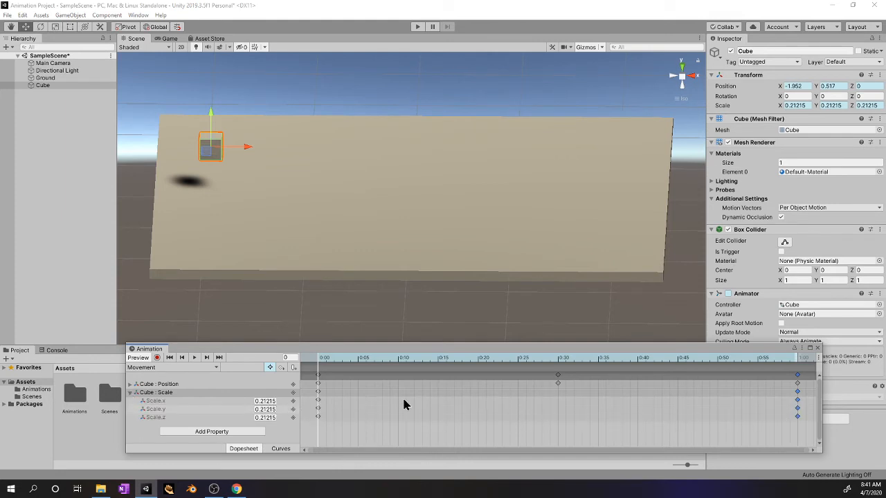
click(318, 401)
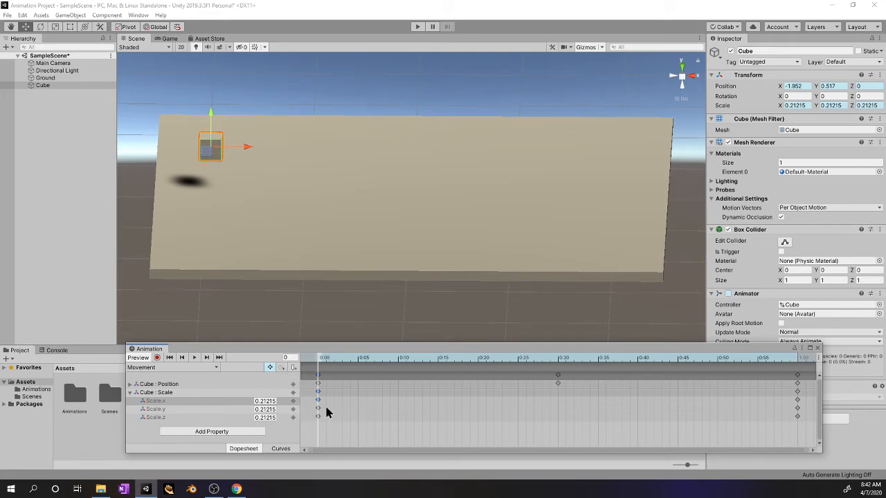
click(276, 401)
text(1)
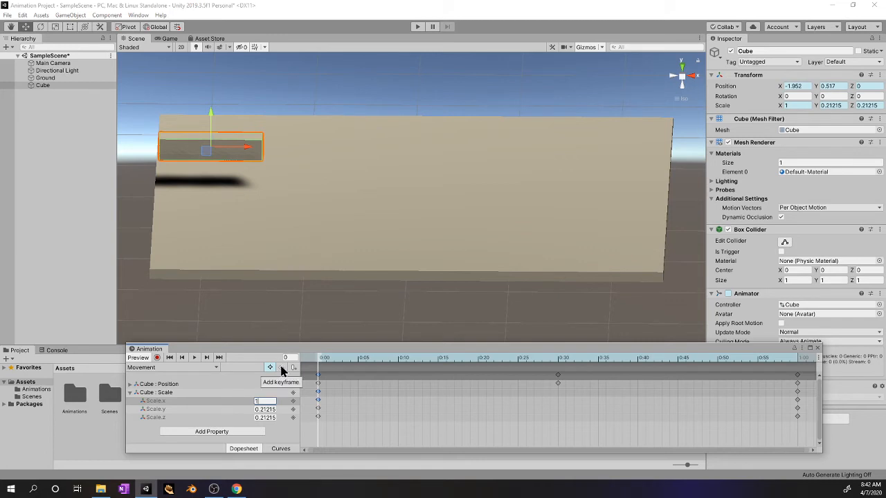
click(282, 396)
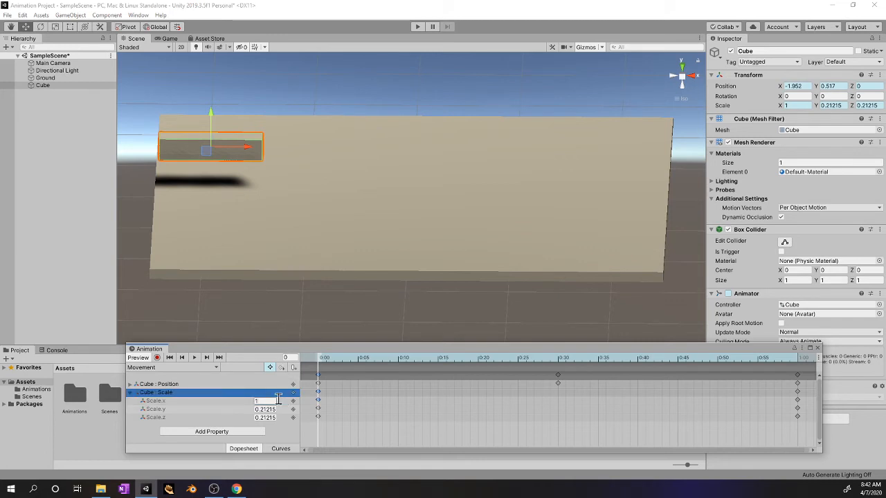
Step: Scrub the Movement clip through frames 30 and 60 and back to 0 to examine the Cube's Scale.x animation
click(249, 409)
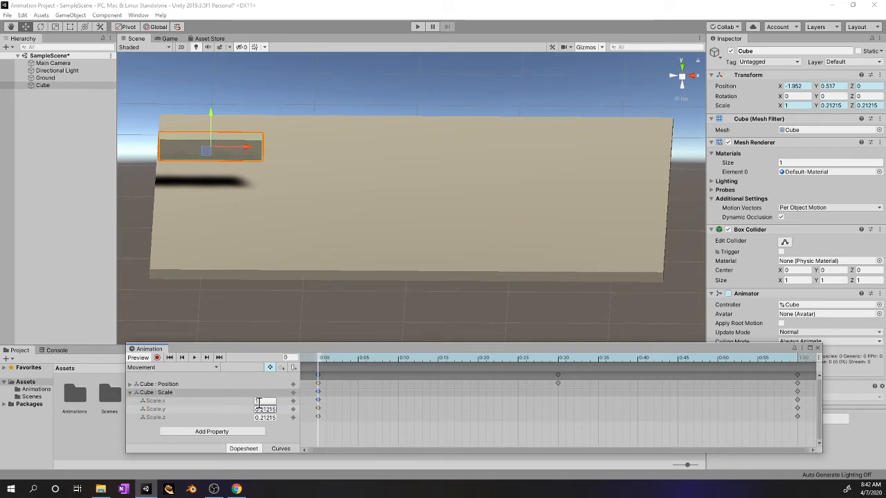
click(259, 401)
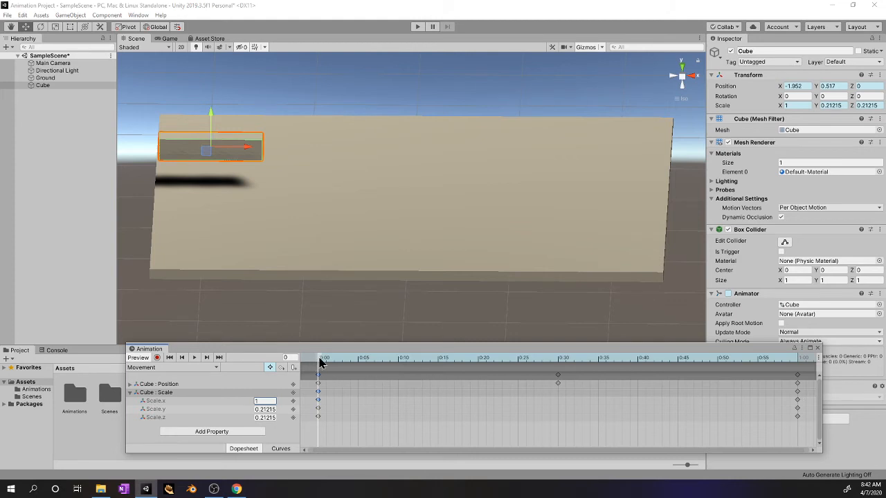
drag(321, 361, 557, 377)
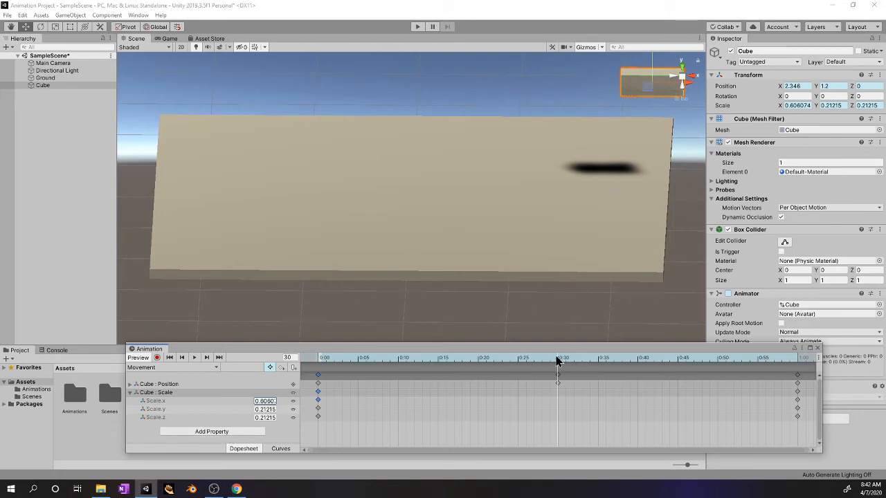
drag(557, 360, 801, 356)
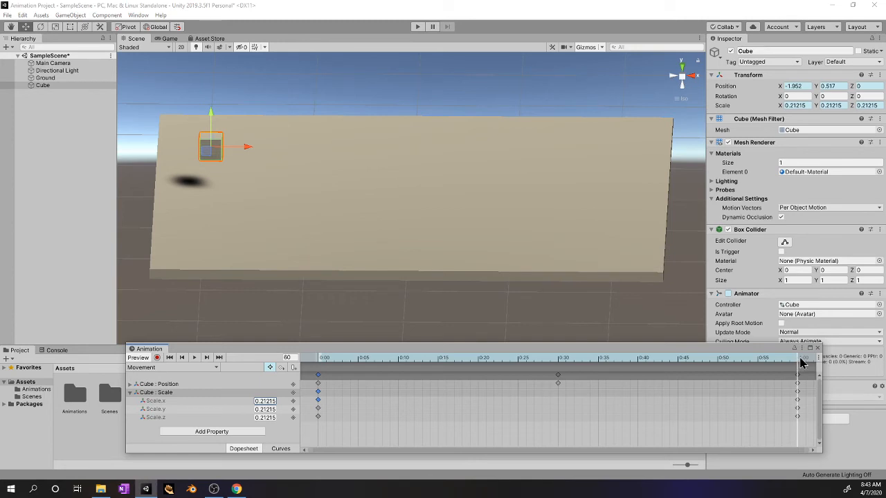
drag(801, 362, 797, 386)
click(317, 400)
drag(798, 360, 319, 389)
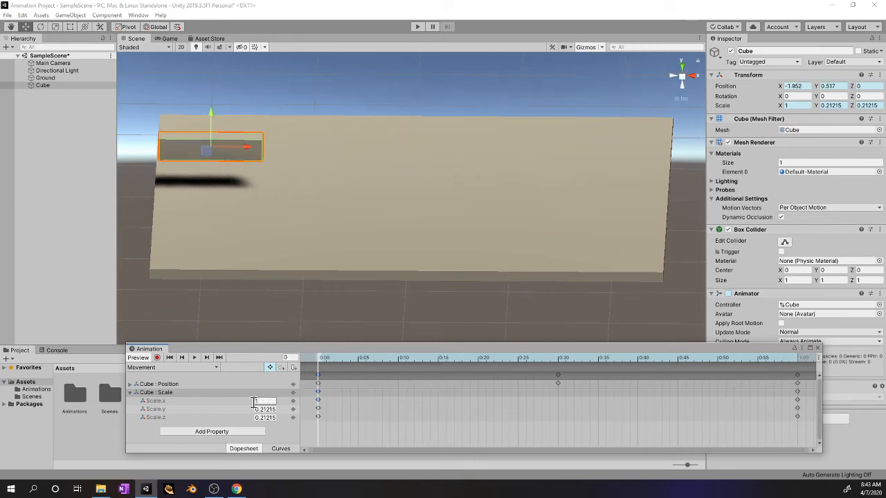
Step: Set the Cube's Scale.x to 0.21215 at the frame 0 keyframe
click(258, 401)
double_click(266, 401)
text(.2)
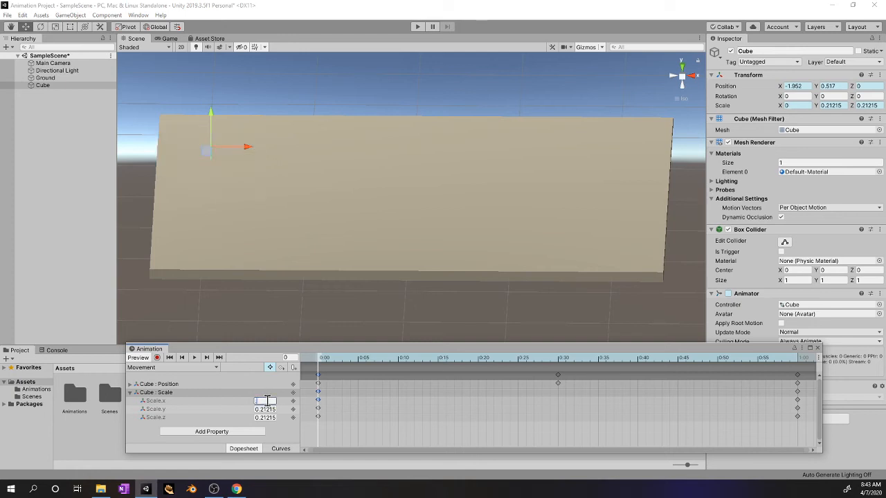
text(21)
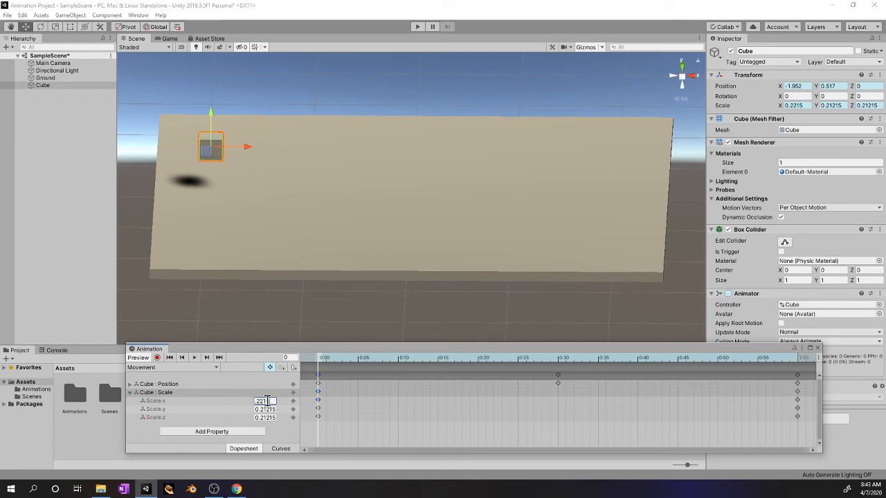
text(5)
key(BackSpace)
text(1215)
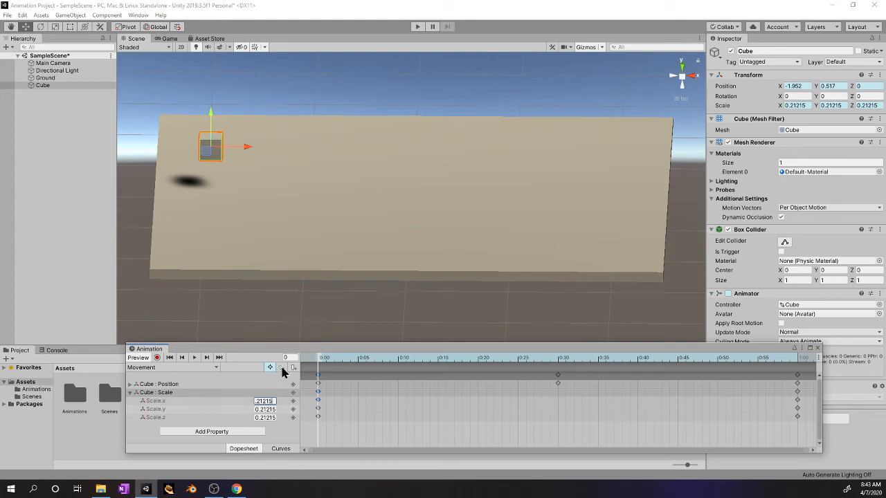
Step: Add a Scale keyframe for the Cube at frame 30 of the Movement clip
click(323, 359)
drag(366, 361, 542, 380)
drag(618, 380, 559, 386)
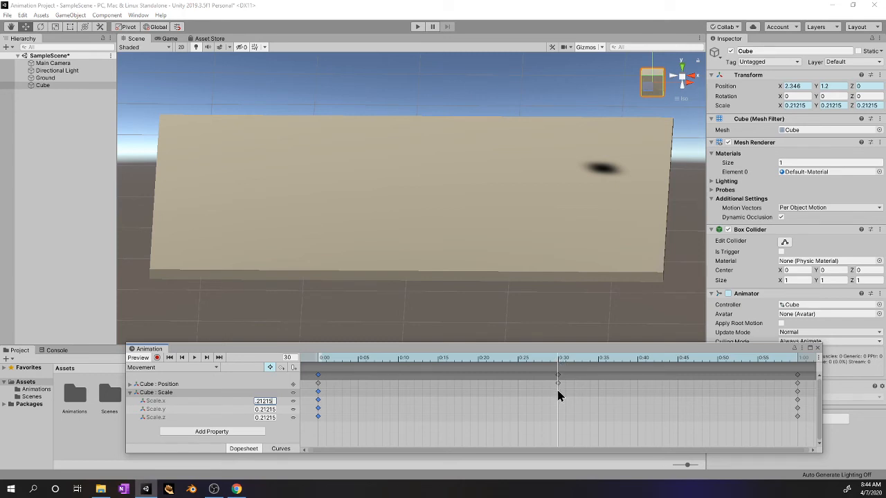
click(558, 392)
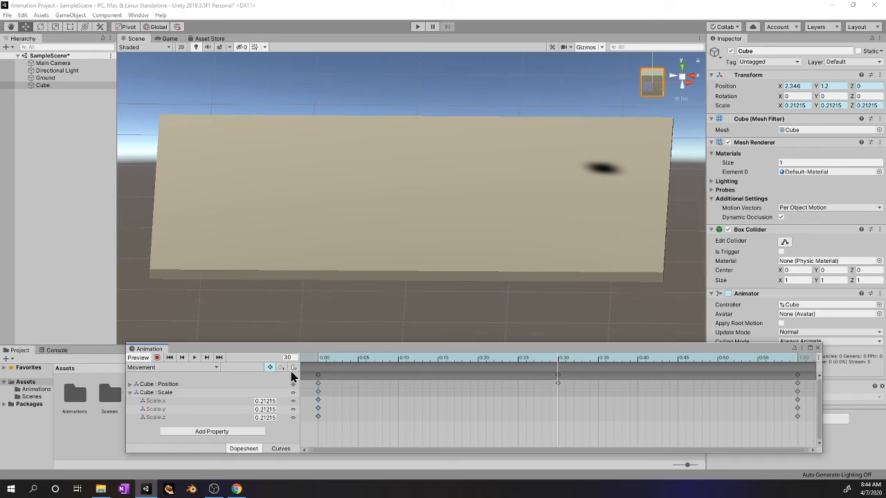
click(281, 368)
Step: Set the Cube's Scale.x, Scale.y and Scale.z to 0.6 at the frame 30 keyframe
click(275, 401)
text(0)
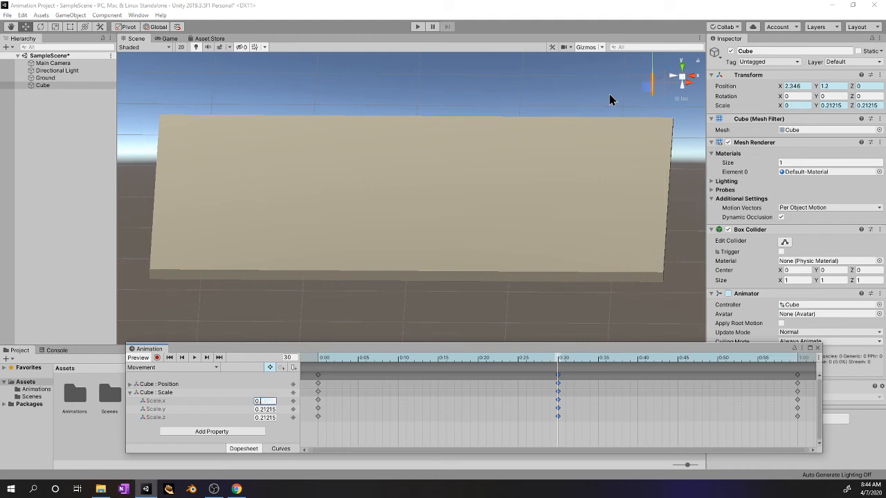
text(.6)
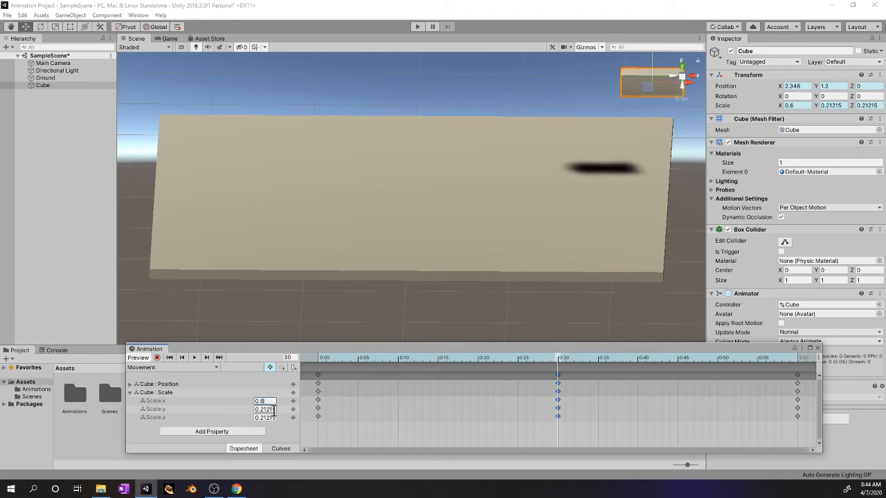
click(274, 410)
text(0.6)
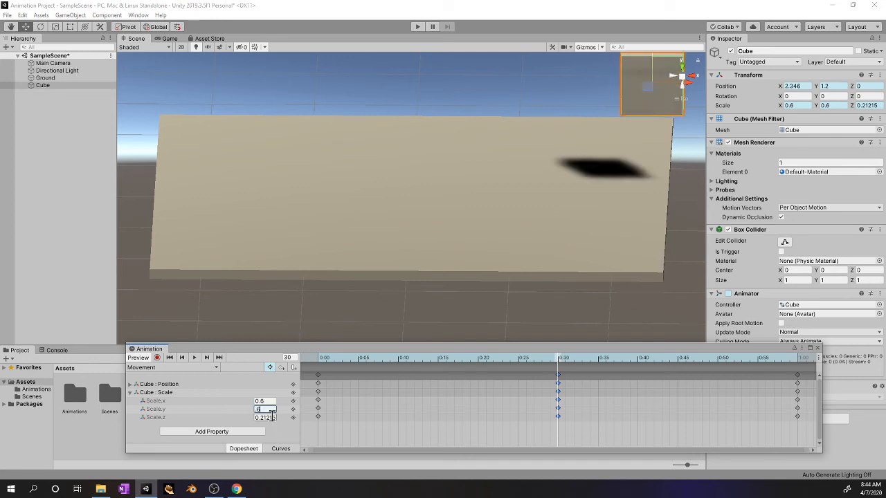
click(273, 418)
text(0.6)
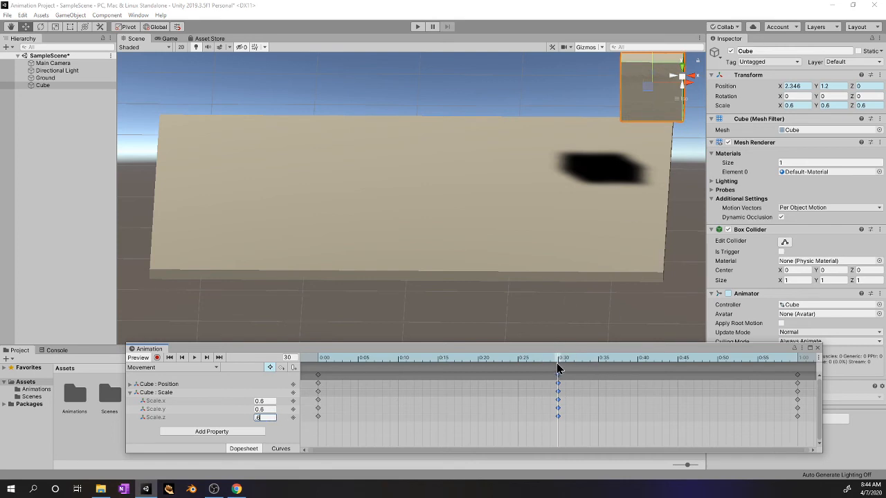
Step: Scrub the Movement clip between frames 0 and 60 to check the Cube's scaling, leaving the playhead at frame 60
drag(559, 361, 798, 364)
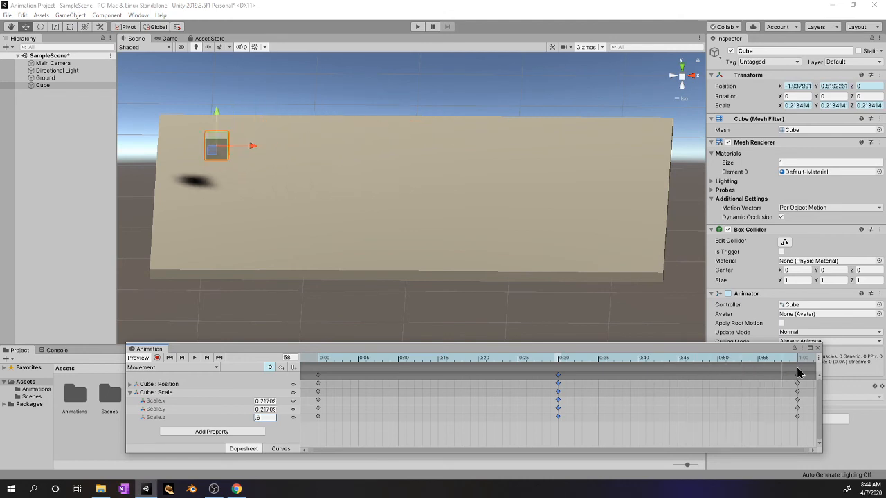
drag(725, 380, 315, 415)
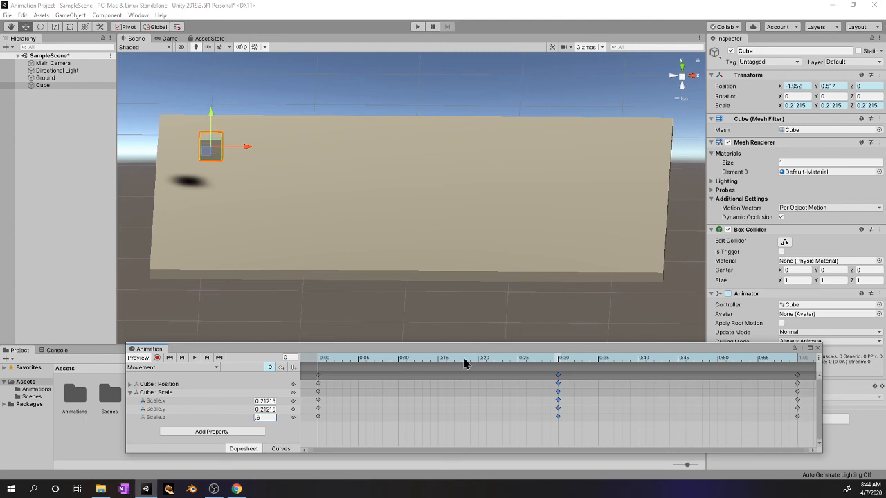
drag(318, 360, 801, 370)
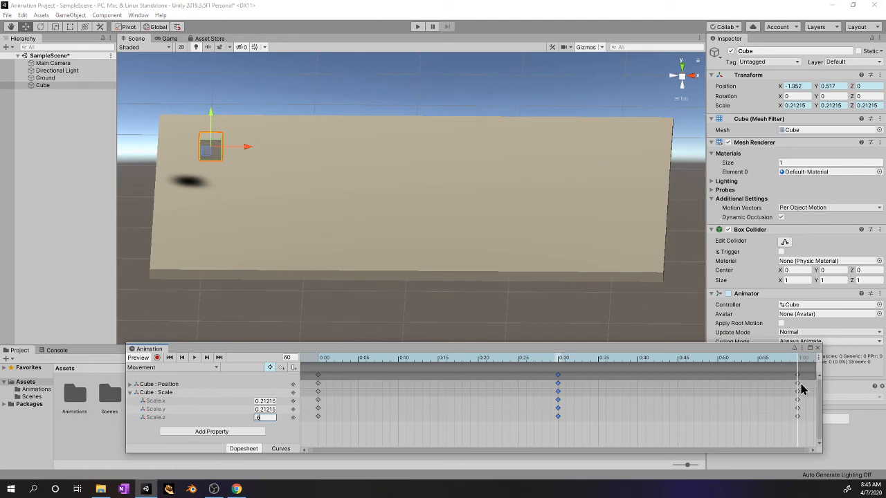
key(Escape)
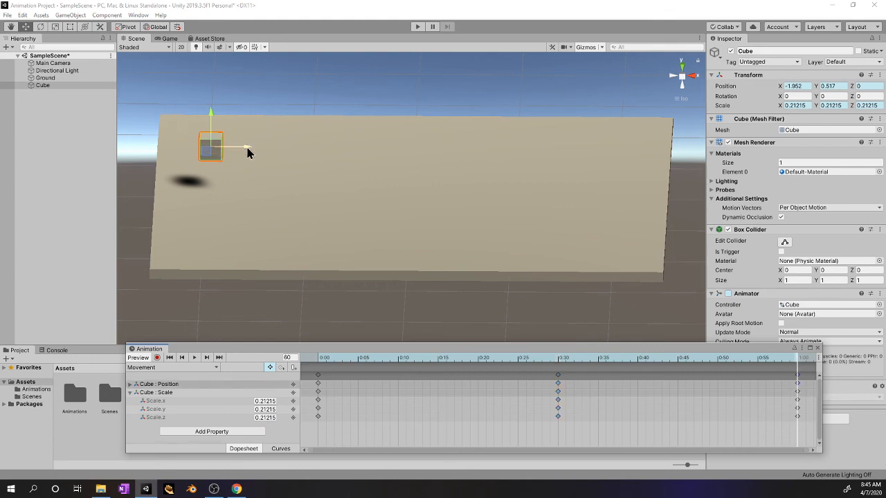
Step: Try to reposition the Cube below the Ground's near-left corner at frame 60 without recording, scrubbing the clip after each move
drag(248, 148, 187, 318)
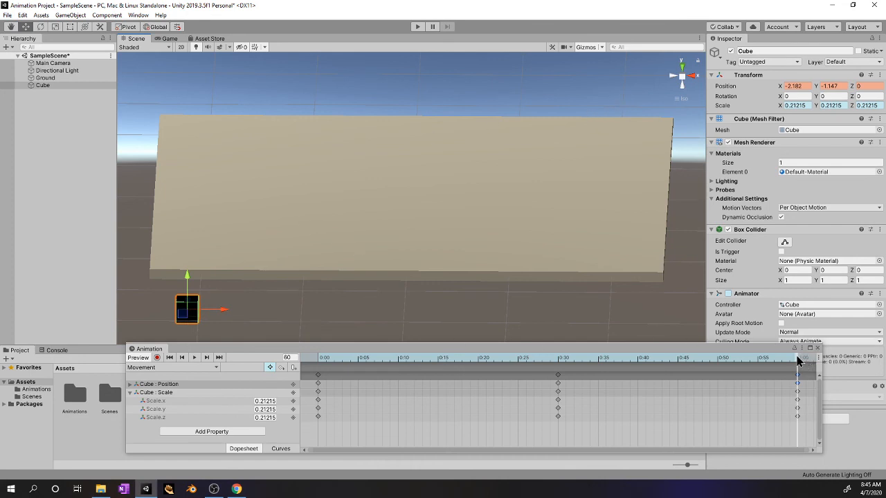
mouse_move(799, 357)
mouse_down()
mouse_move(266, 368)
mouse_move(418, 358)
mouse_move(801, 368)
mouse_up()
drag(742, 366, 800, 359)
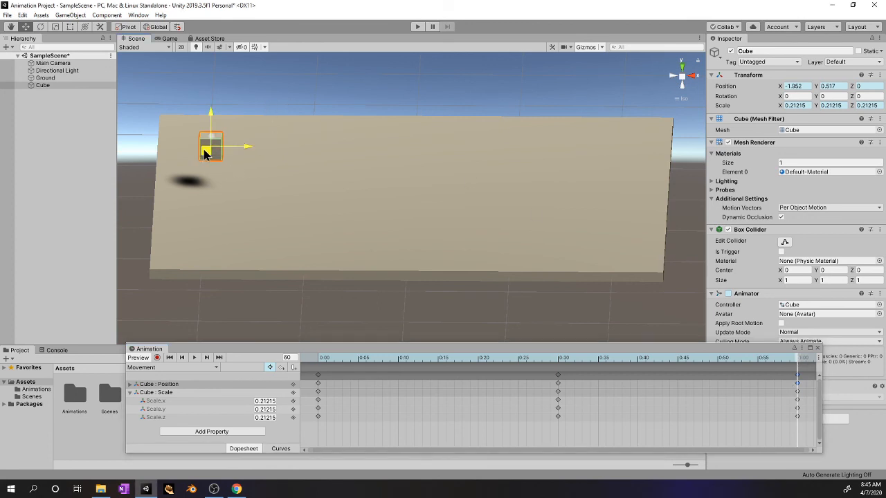
drag(207, 151, 143, 314)
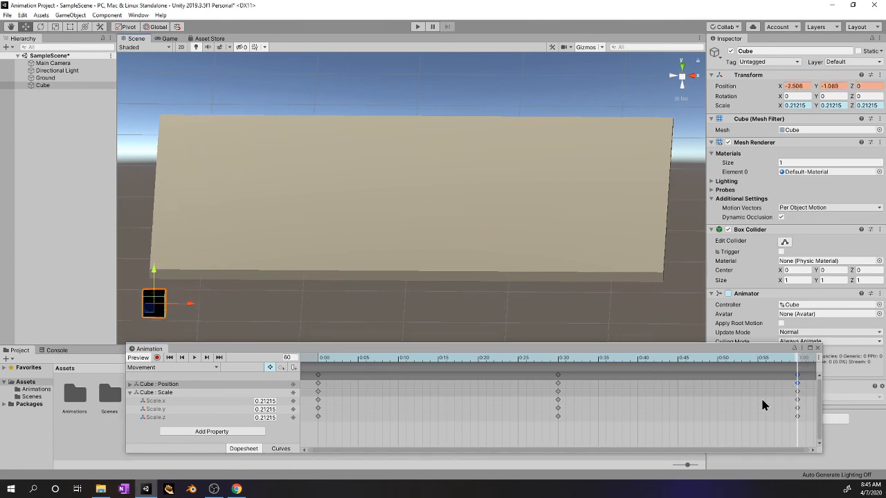
click(798, 383)
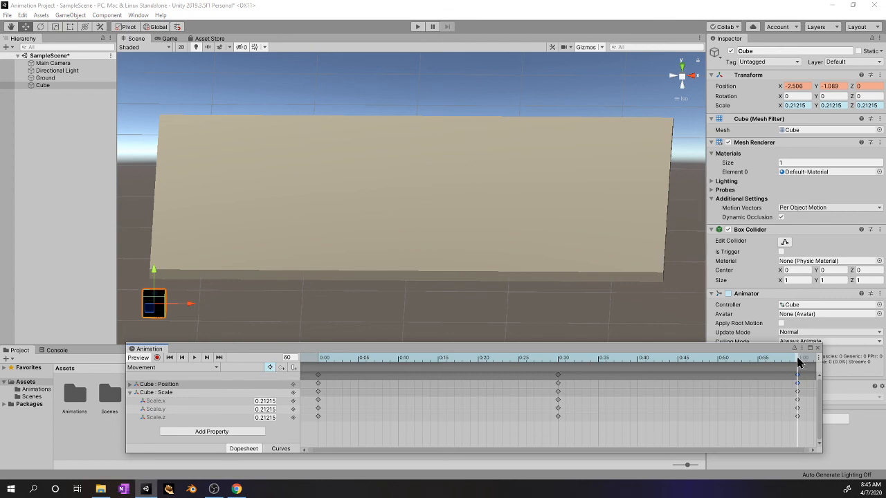
drag(793, 362, 684, 377)
drag(770, 380, 316, 402)
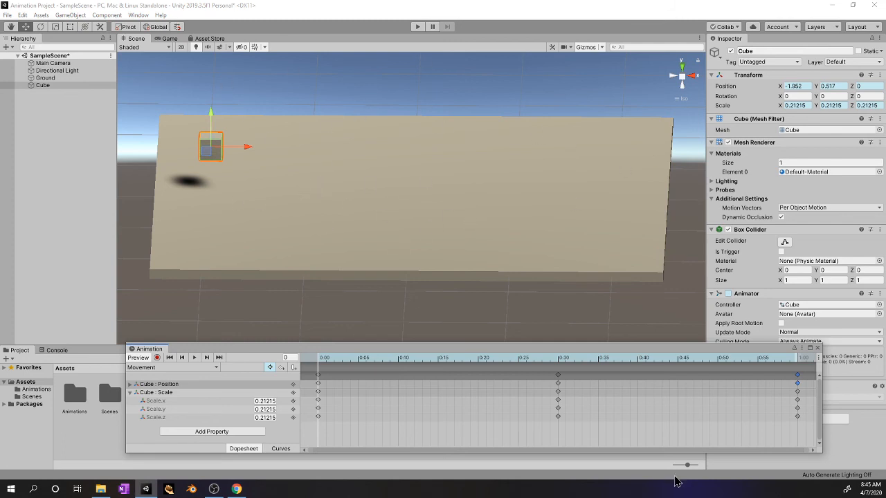
Step: Move the playhead to frame 15 and expand the Cube's Position track
click(438, 359)
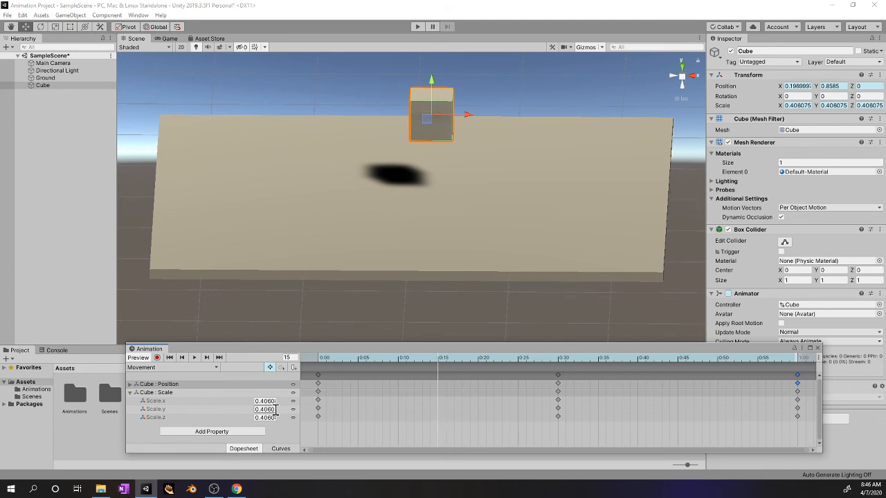
click(130, 385)
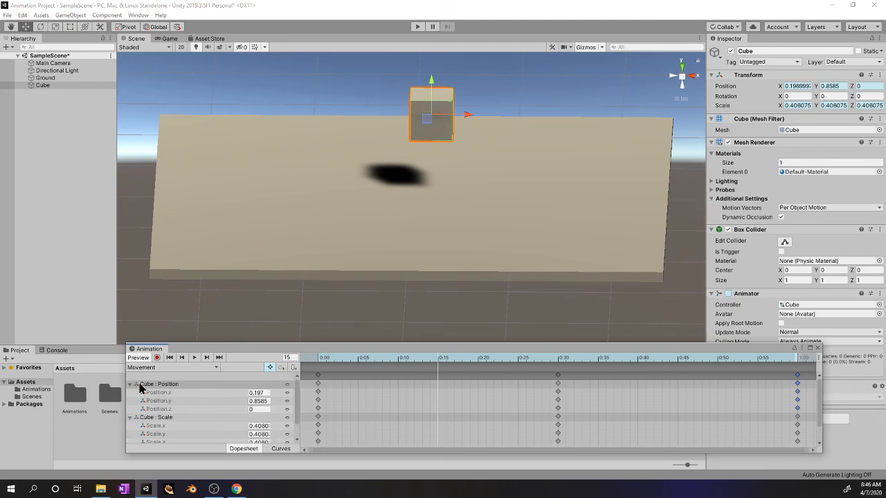